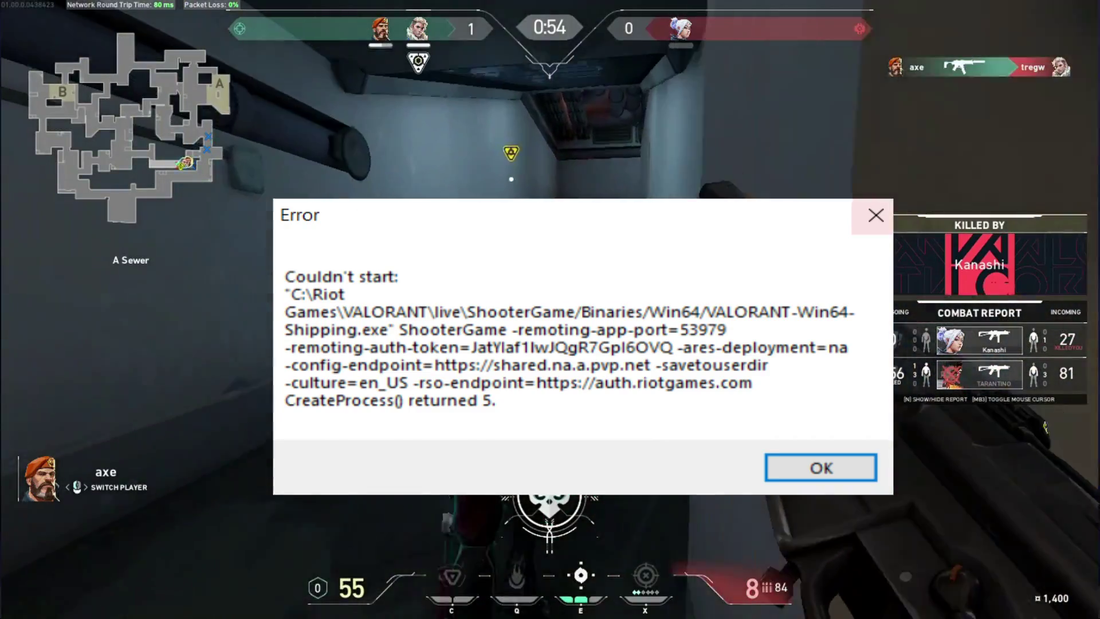
Close the VALORANT 'Couldn't start' error dialog
key(Return)
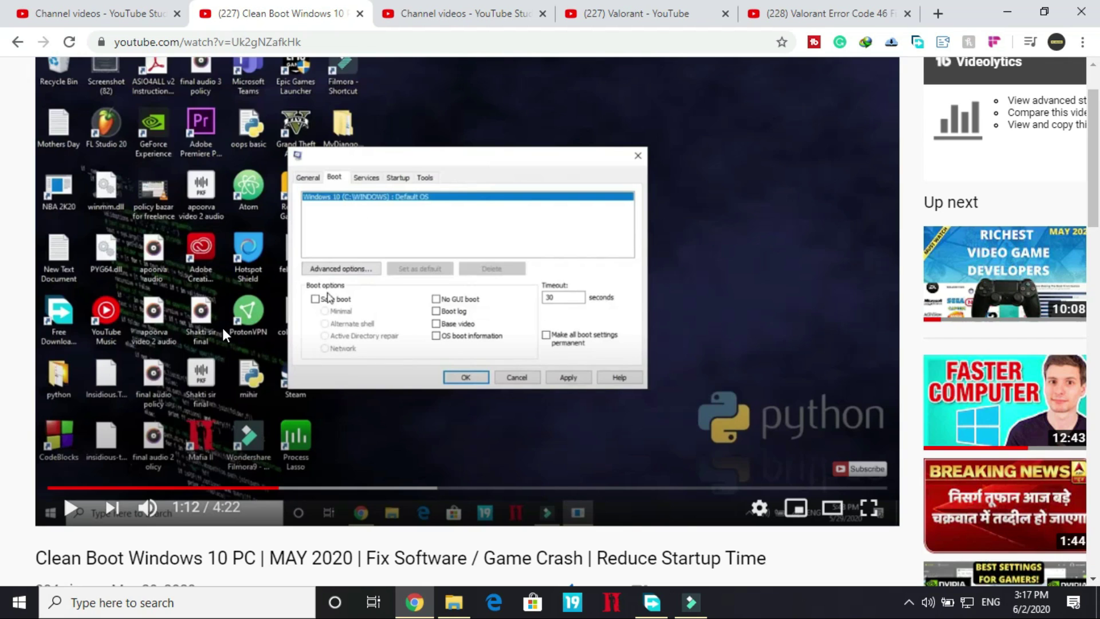
scroll(222, 334, down, 1)
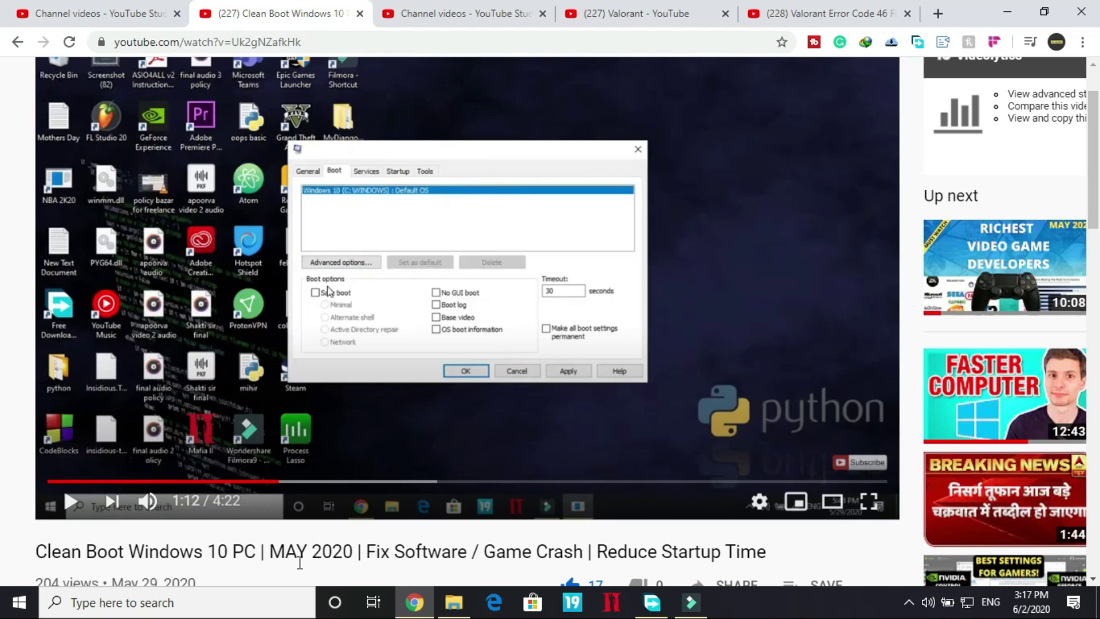
scroll(299, 563, down, 1)
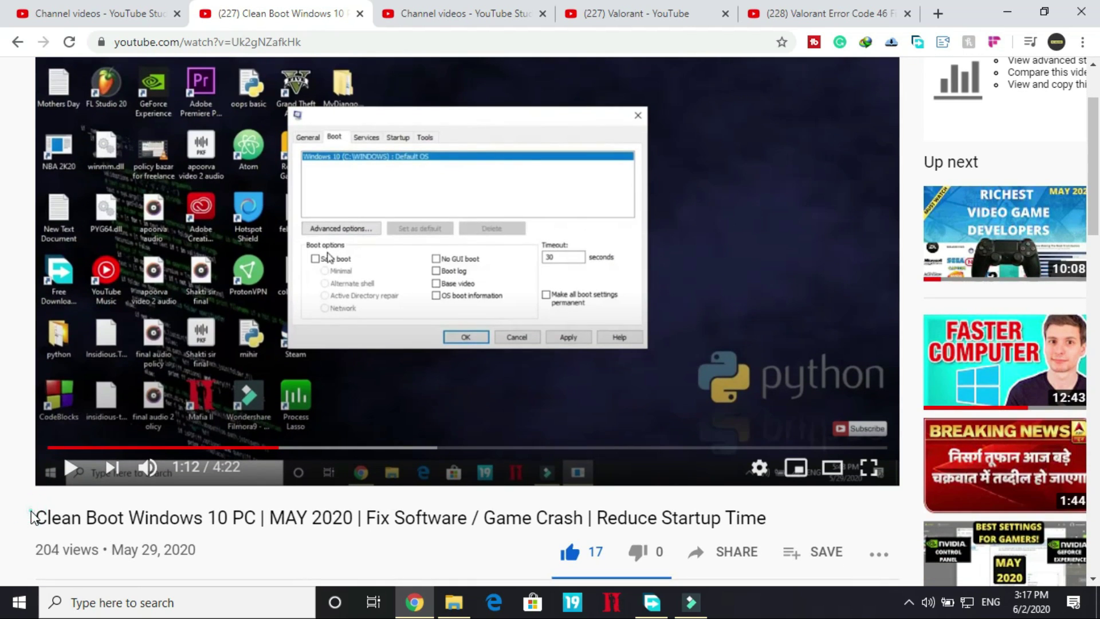
drag(32, 517, 570, 543)
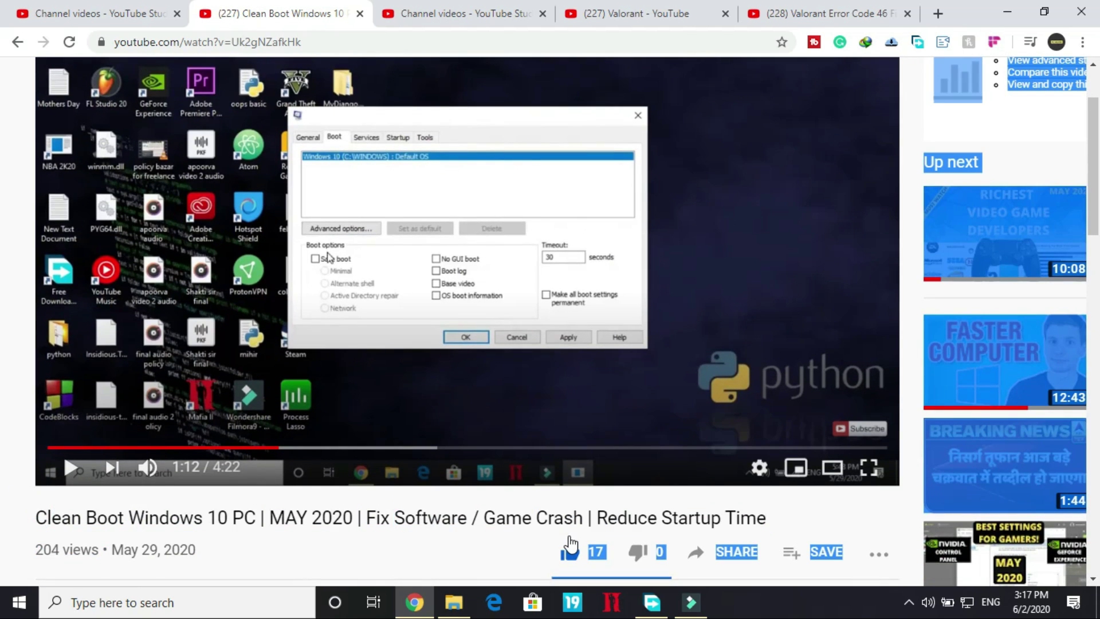
scroll(379, 381, up, 1)
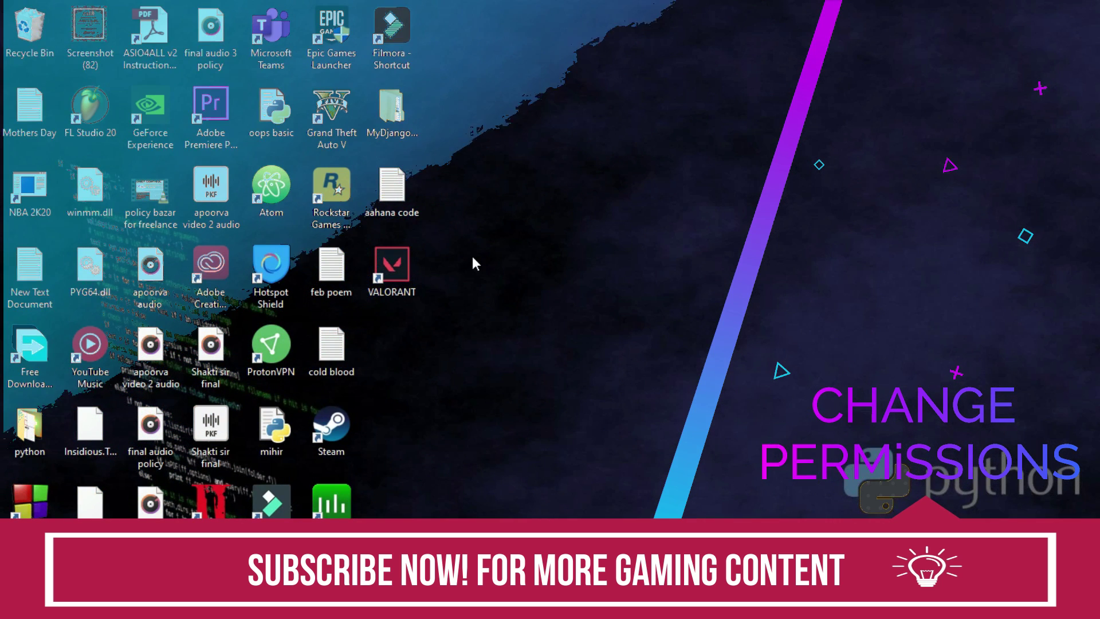
Enable Disable fullscreen optimizations and Run as administrator on the VALORANT shortcut, then open This PC
click(398, 264)
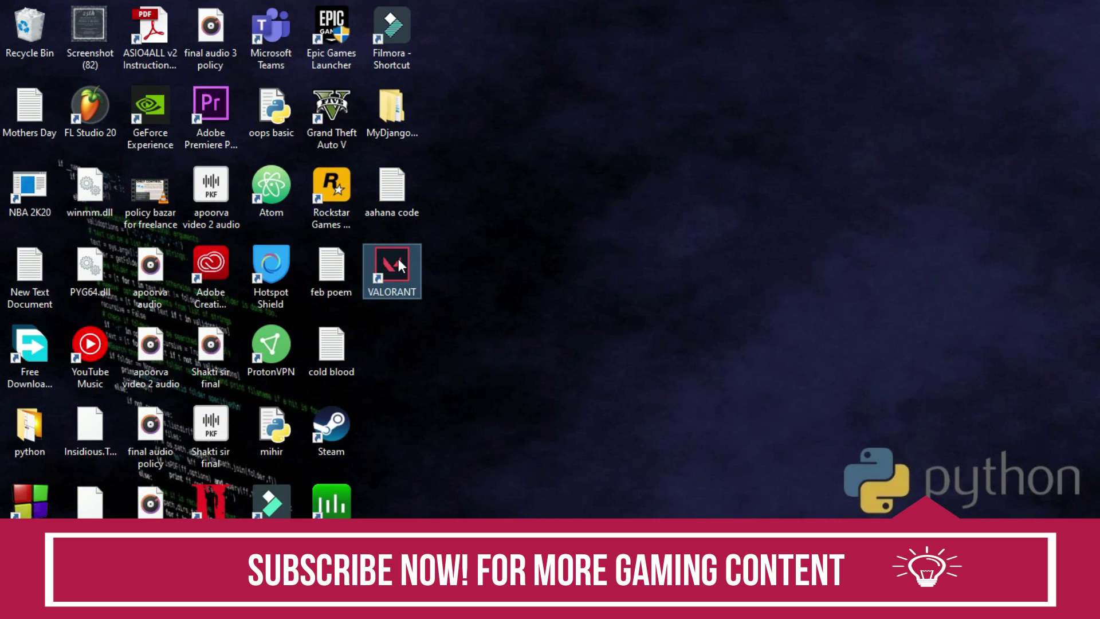
right_click(398, 264)
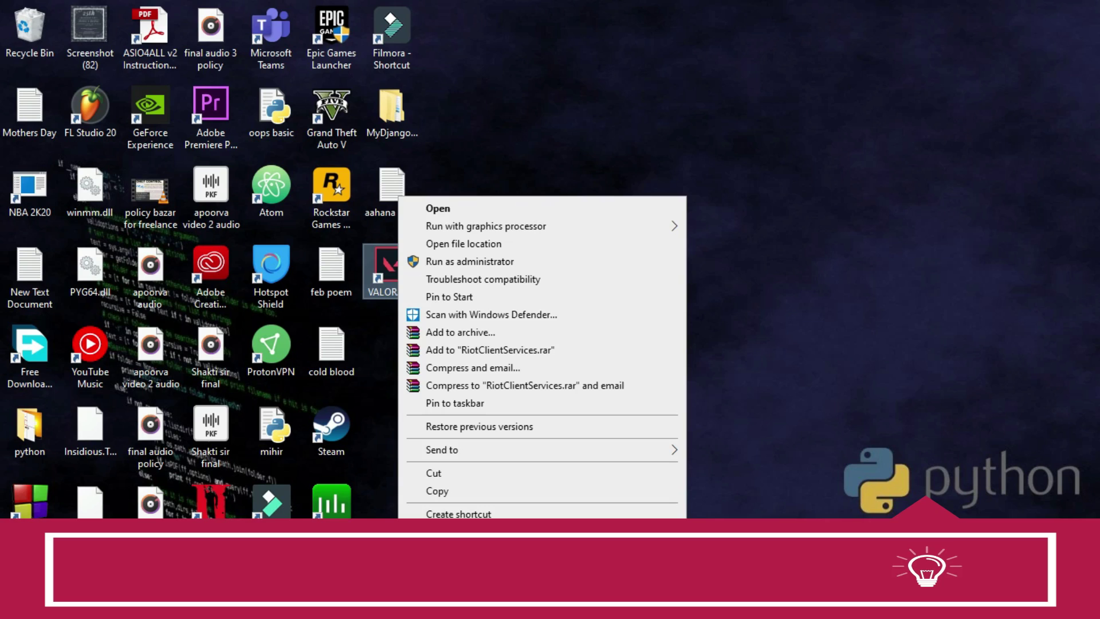
click(444, 573)
click(626, 207)
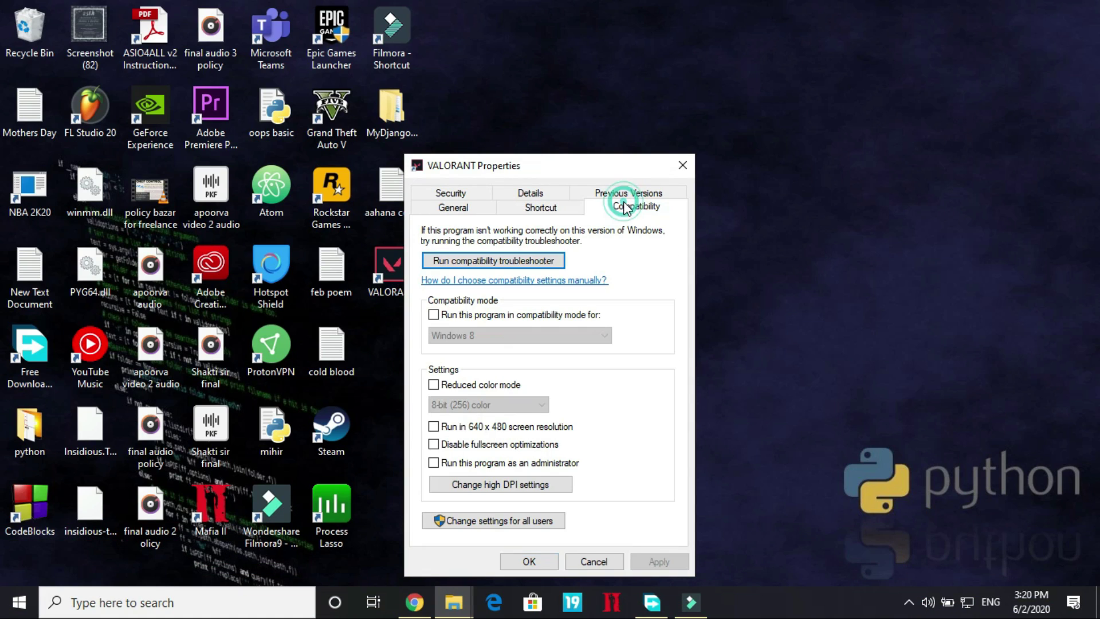
click(444, 444)
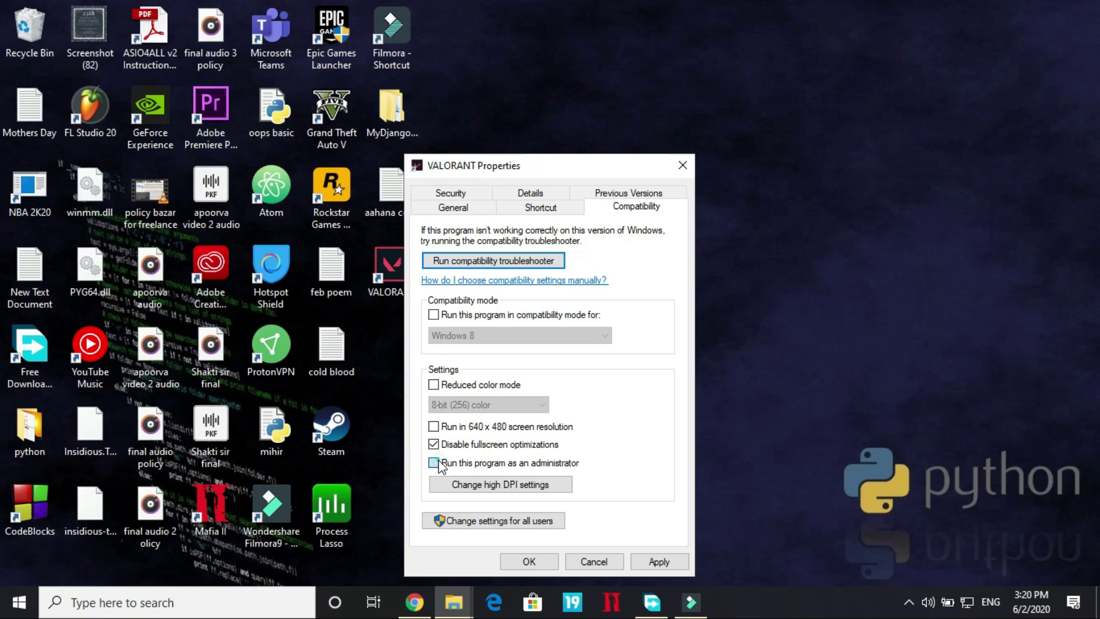
click(437, 463)
click(661, 563)
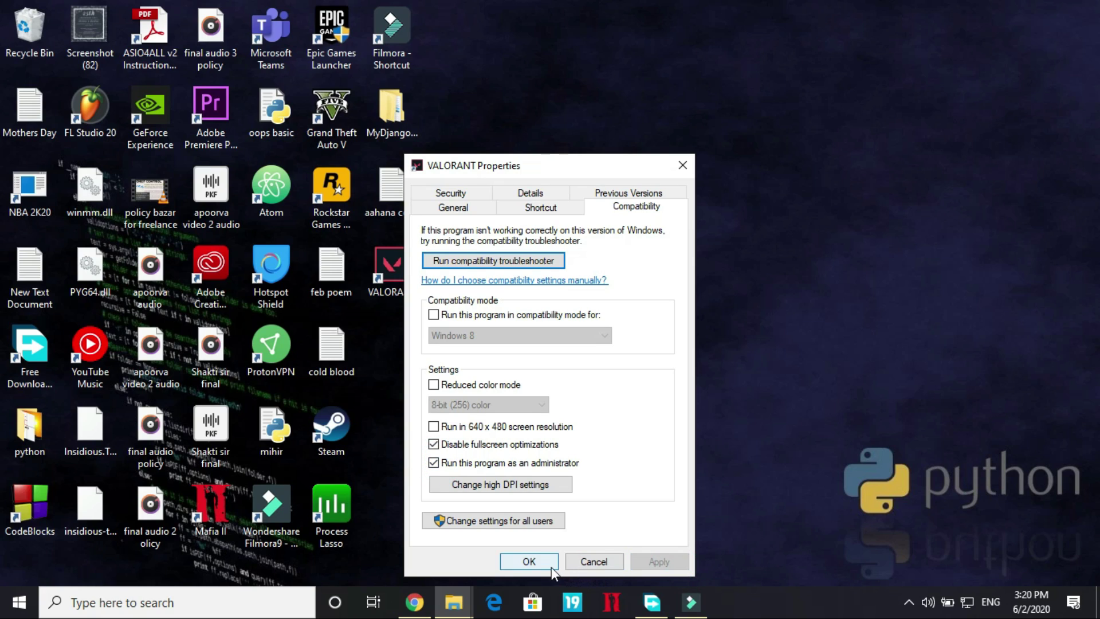
click(547, 567)
click(453, 602)
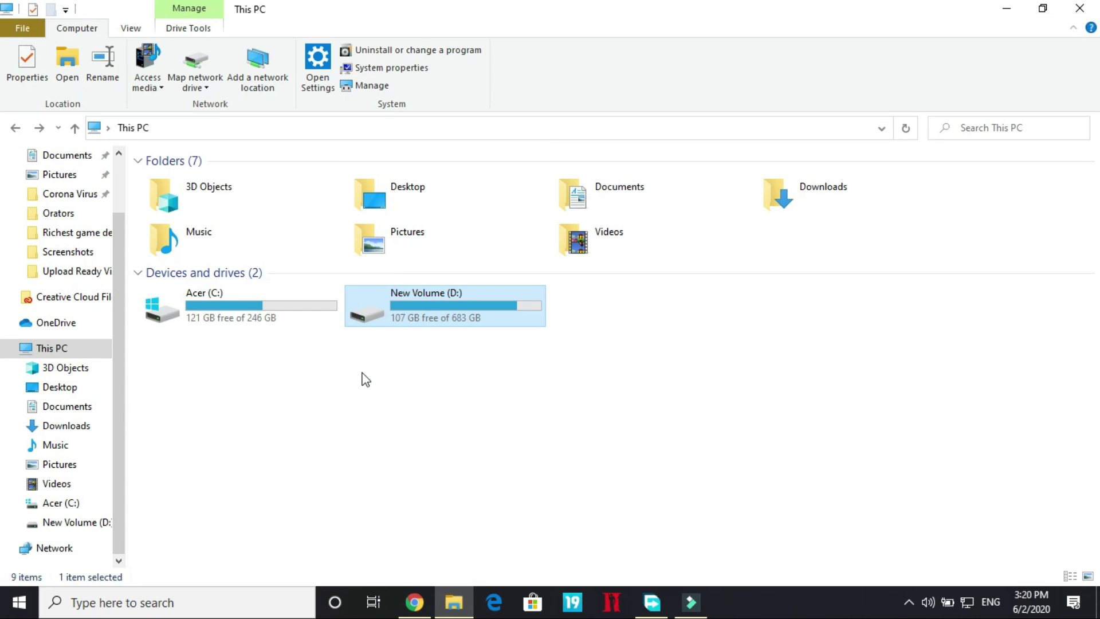
Back out of Acer (C:) and open the Riot Games folder on New Volume (D:)
double_click(269, 314)
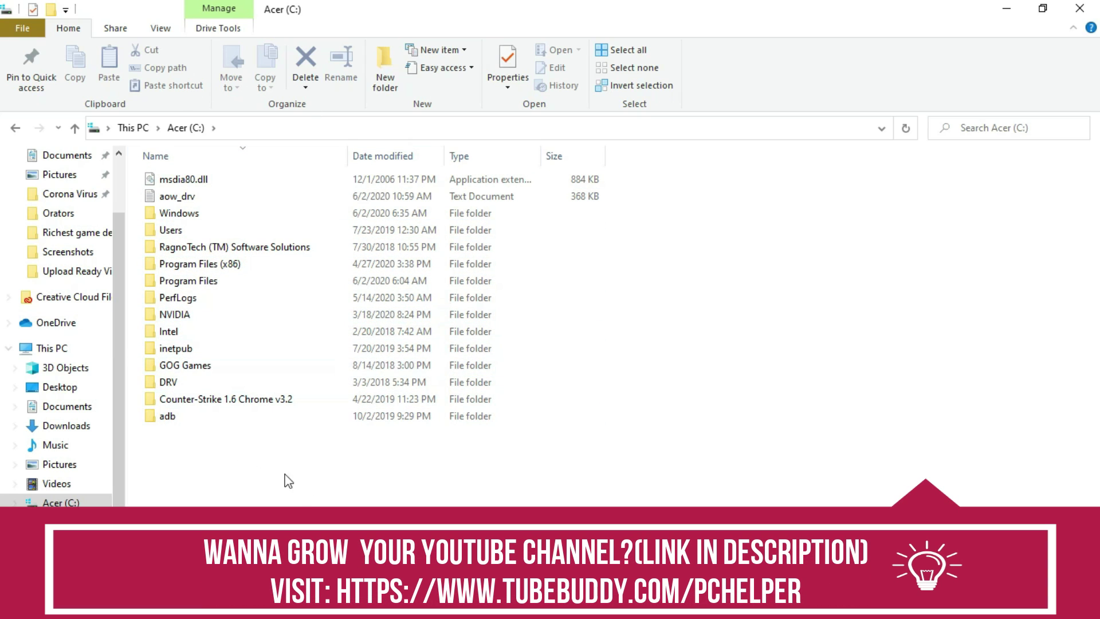
key(alt+Left)
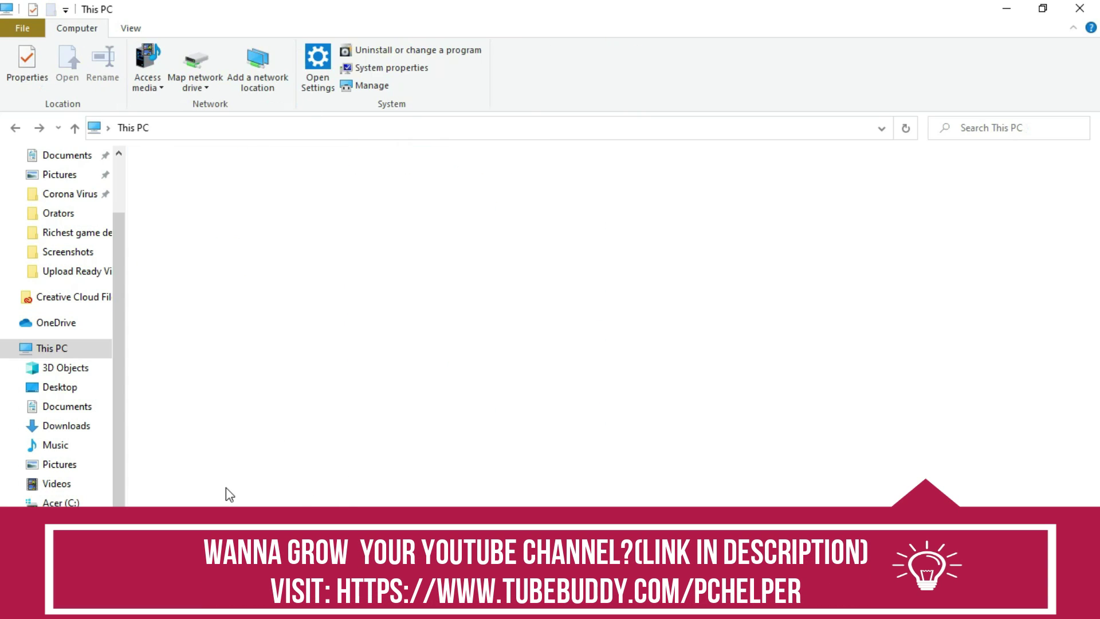
key(Right)
key(Return)
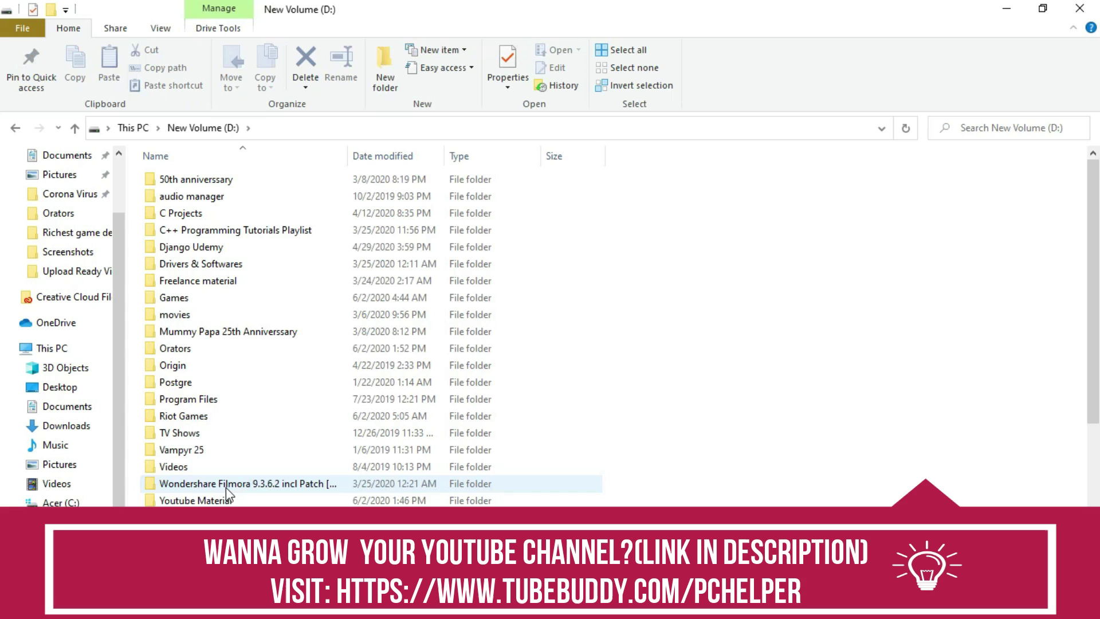
key(c)
key(c)
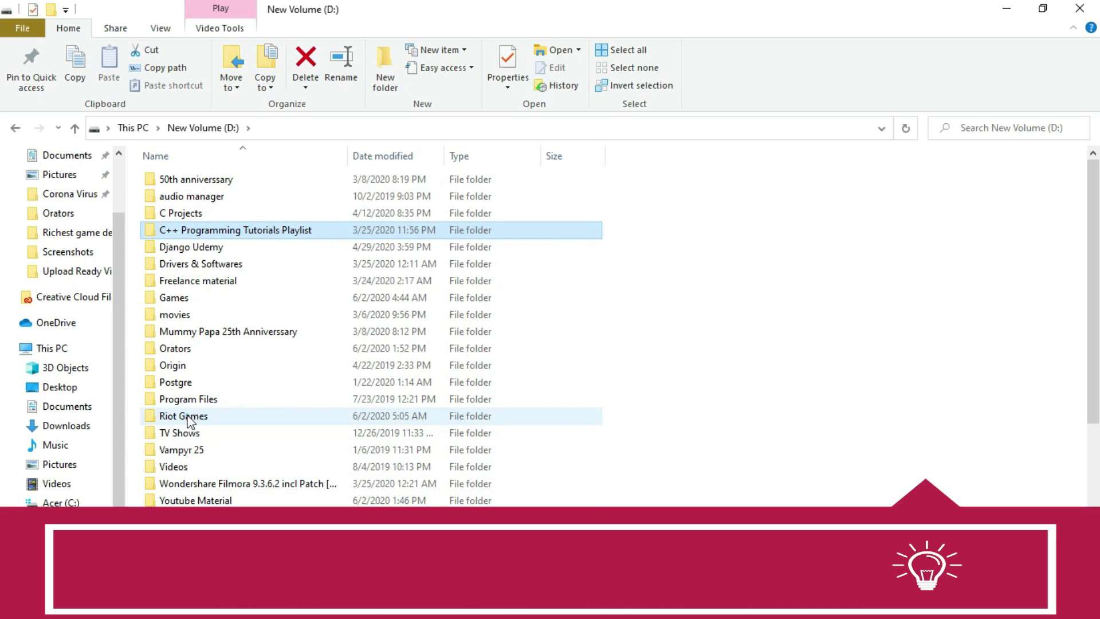
double_click(190, 417)
Go through VALORANT, live, ShooterGame and Binaries into the Win64 folder
key(v)
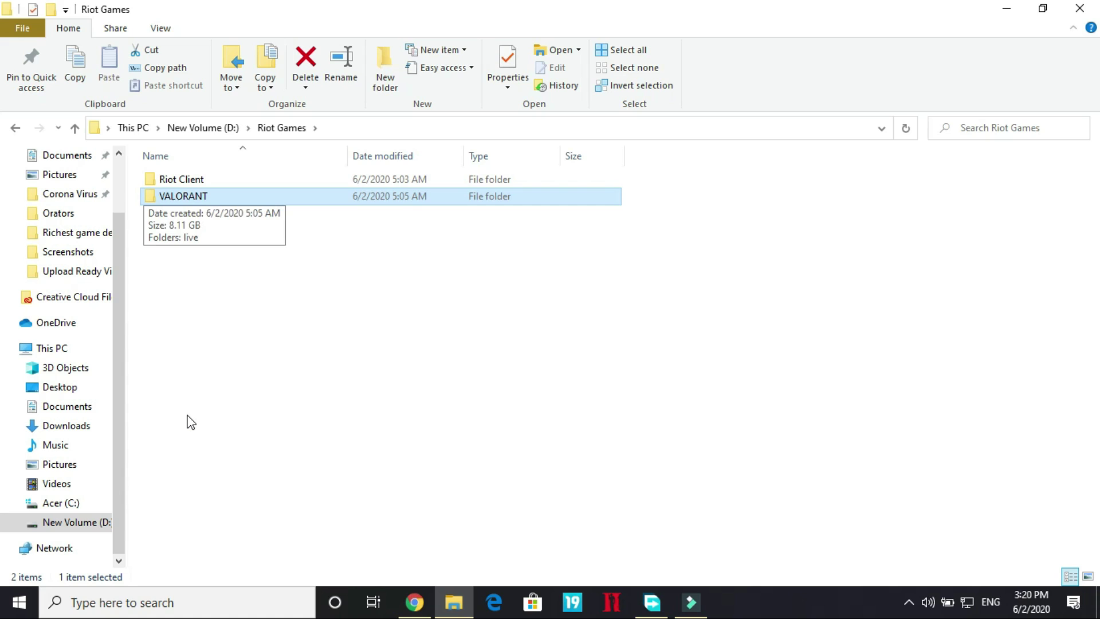
key(Return)
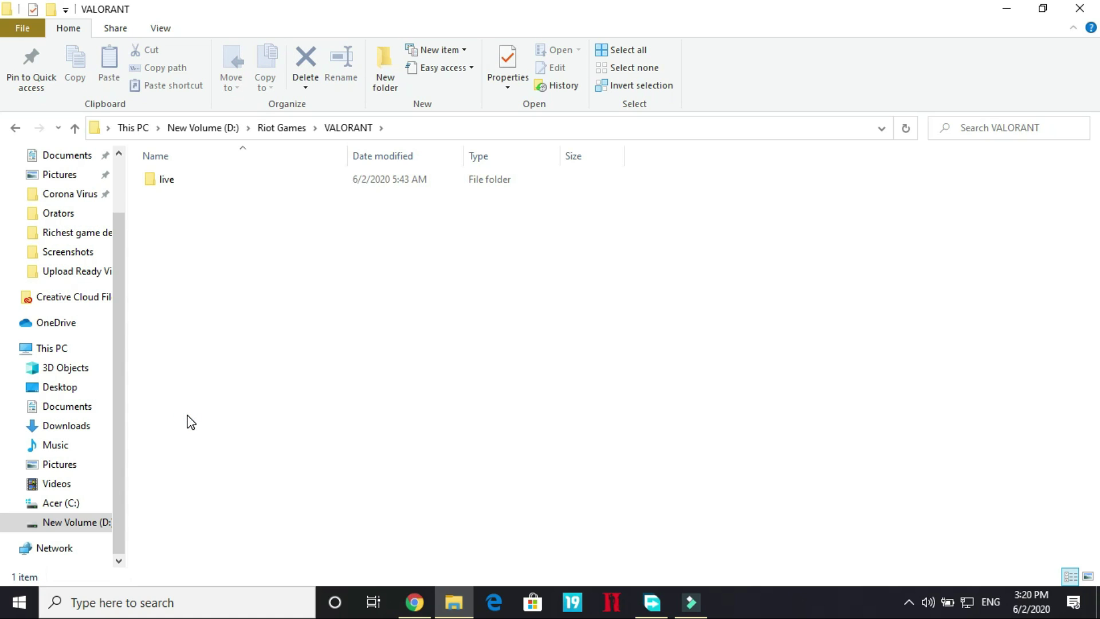
key(l)
key(Return)
key(m)
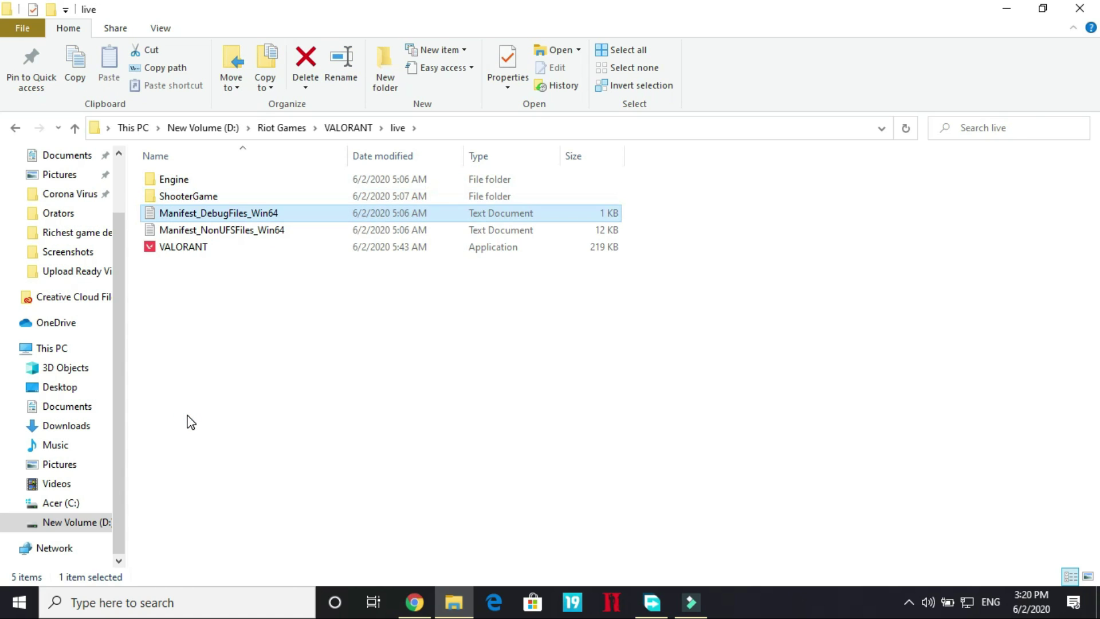
key(s)
click(219, 195)
double_click(219, 195)
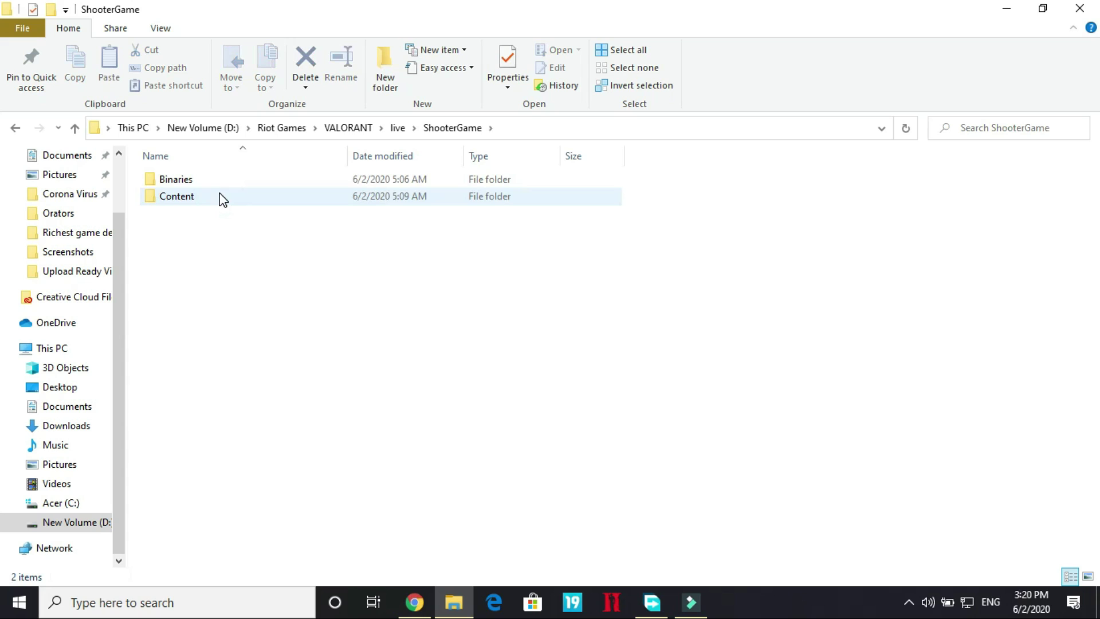
click(174, 186)
double_click(174, 189)
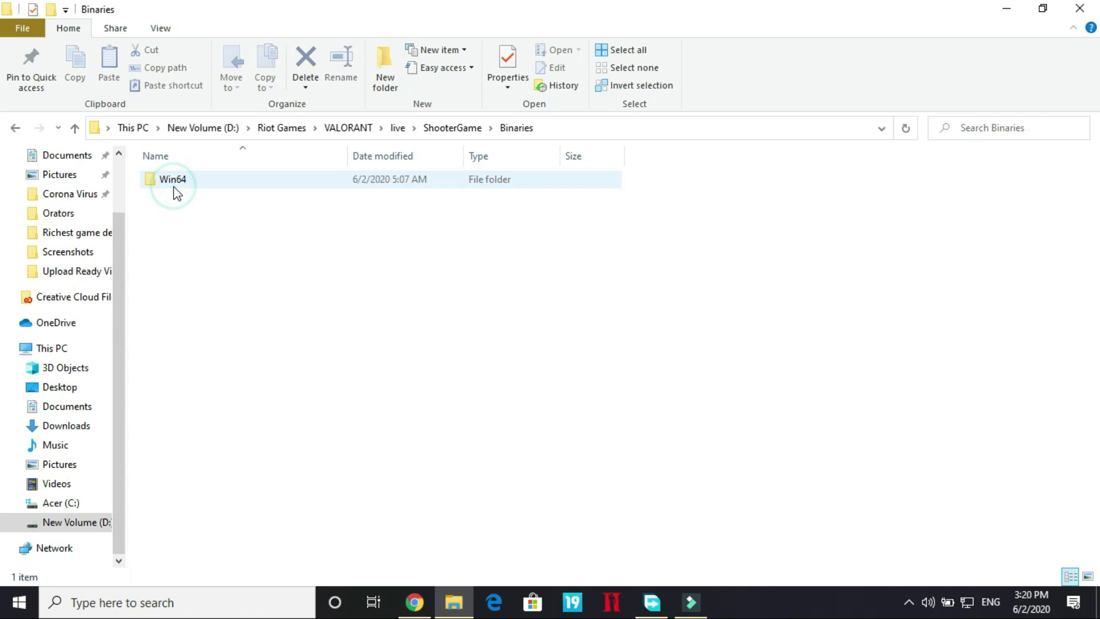
click(196, 180)
double_click(196, 180)
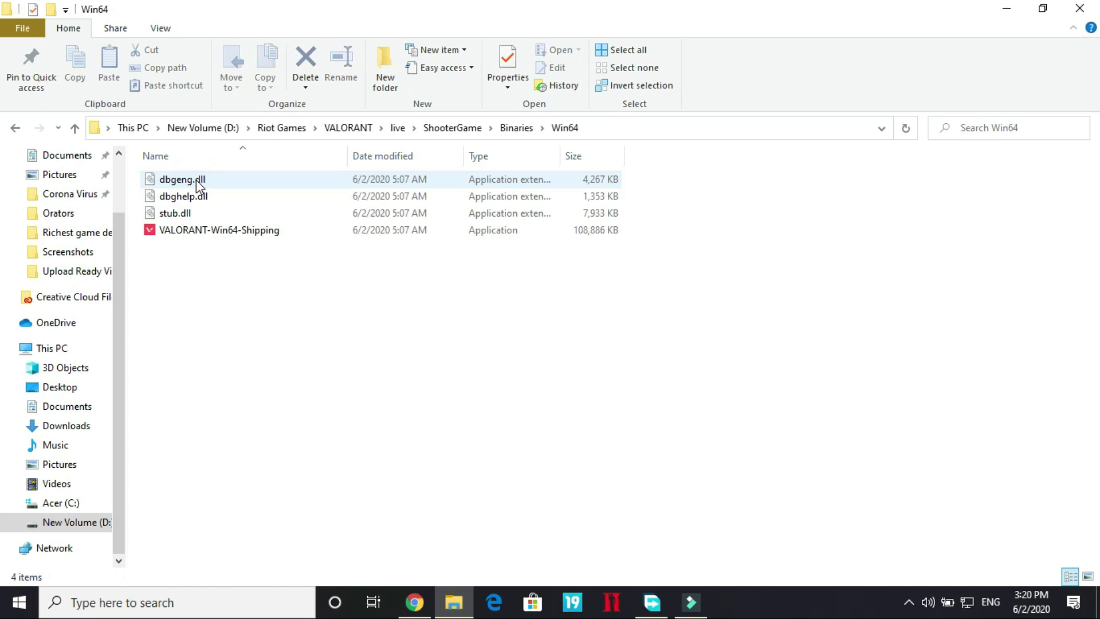
Open the Compatibility properties of VALORANT-Win64-Shipping
click(217, 236)
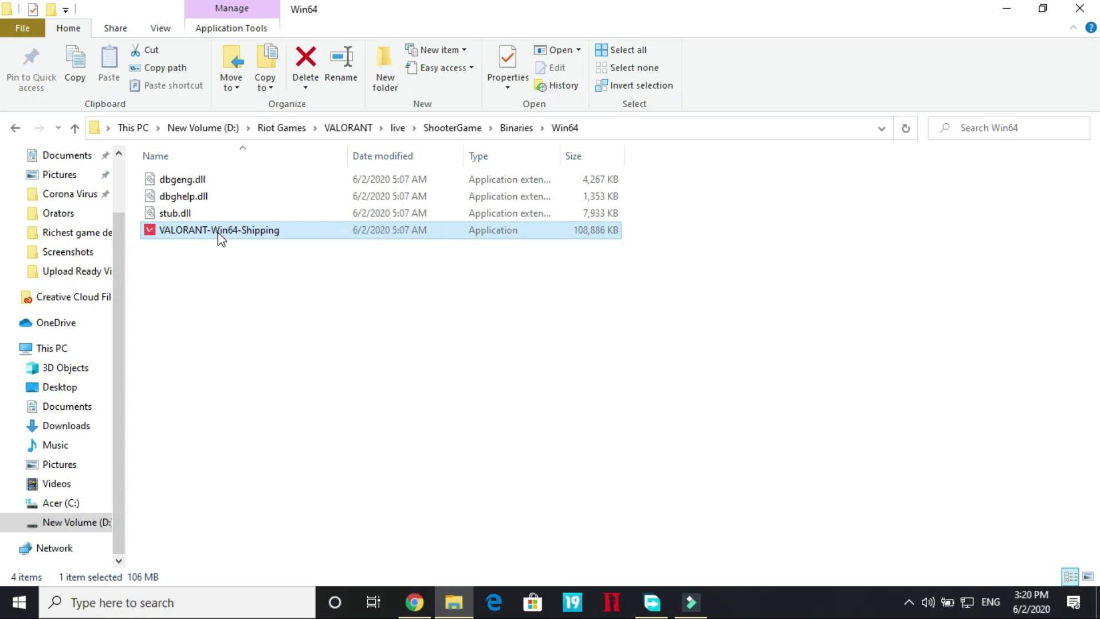
right_click(217, 231)
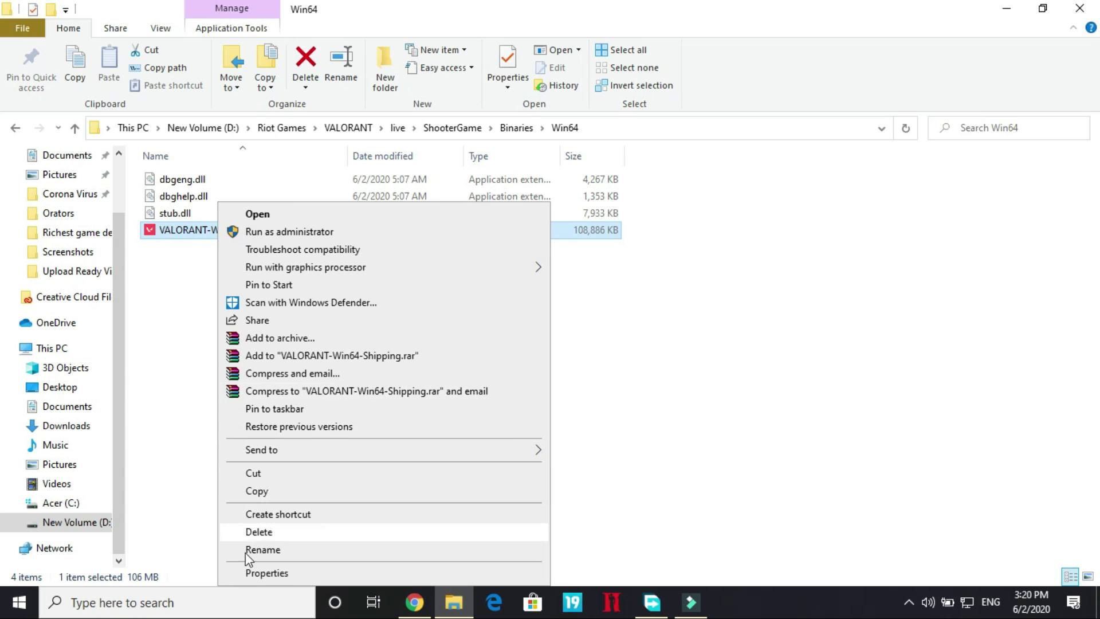
click(245, 570)
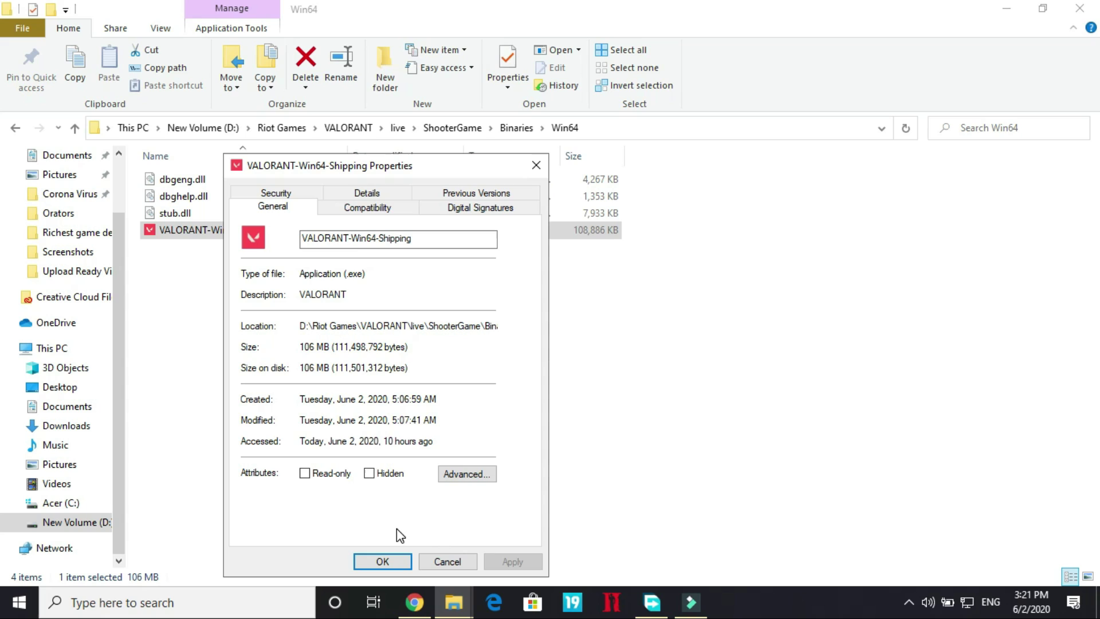
click(354, 211)
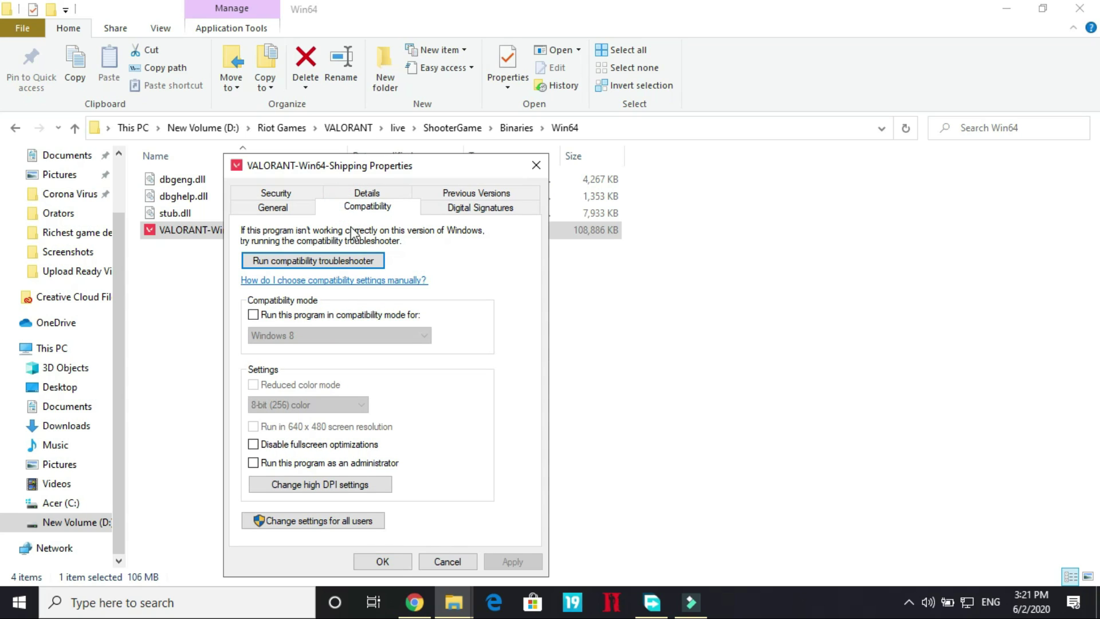
Toggle the Run as administrator and fullscreen optimizations boxes, apply, and close the Win64 window
click(252, 462)
click(253, 444)
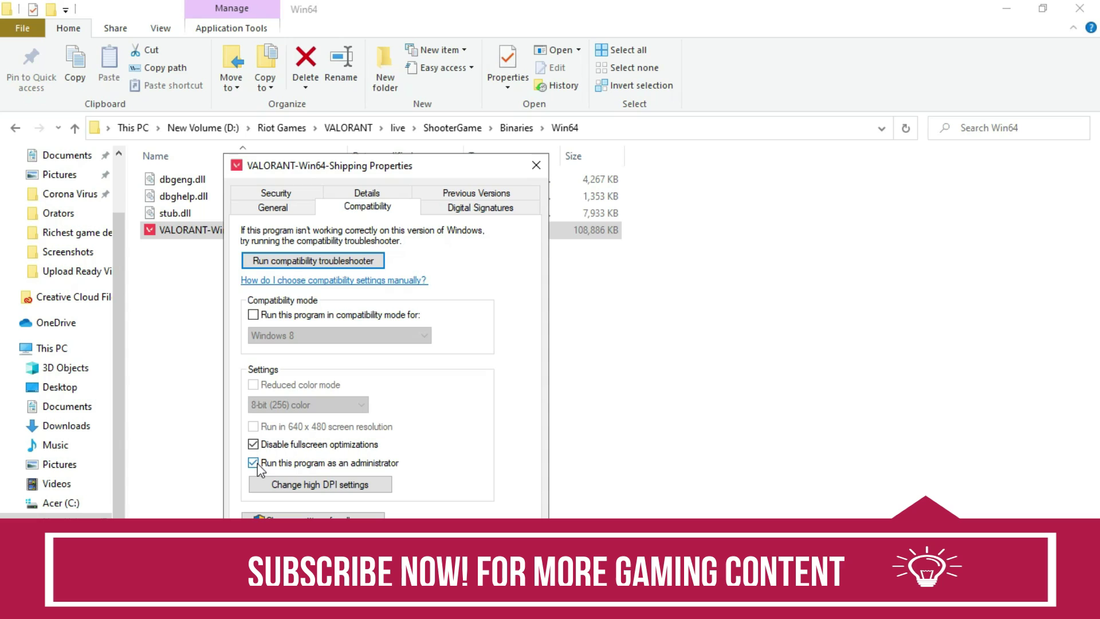
click(253, 462)
click(253, 445)
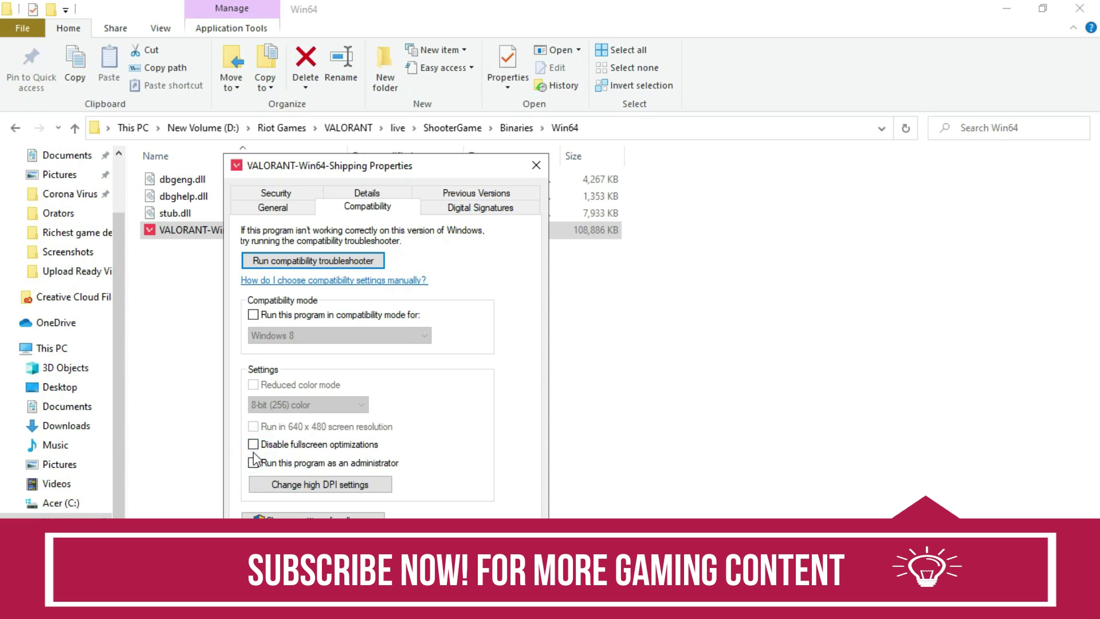
click(253, 463)
click(258, 463)
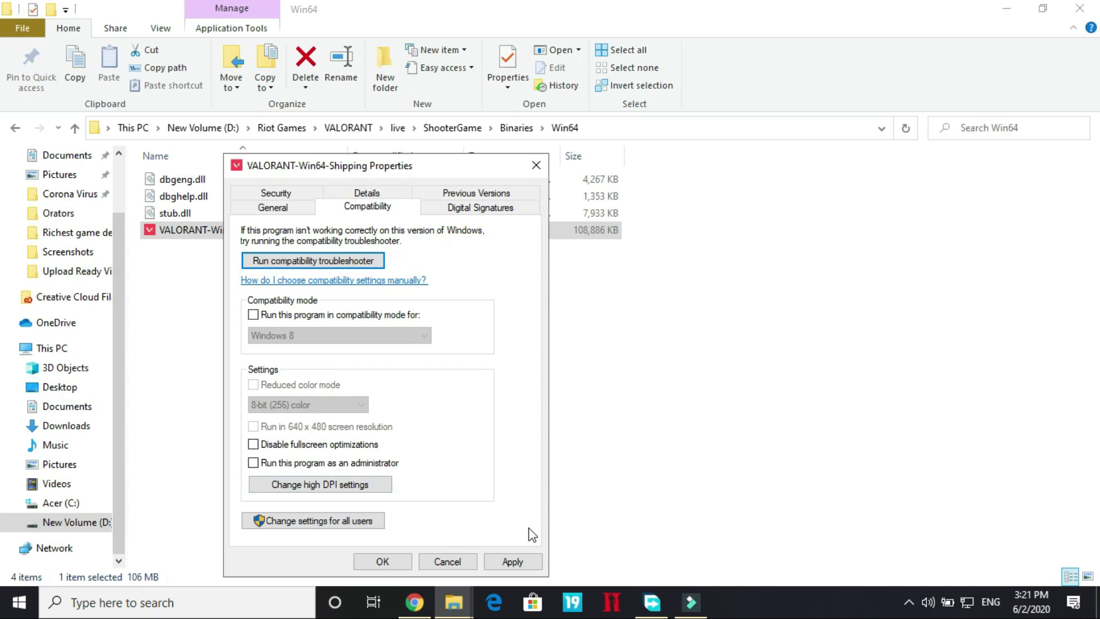
click(521, 557)
click(383, 560)
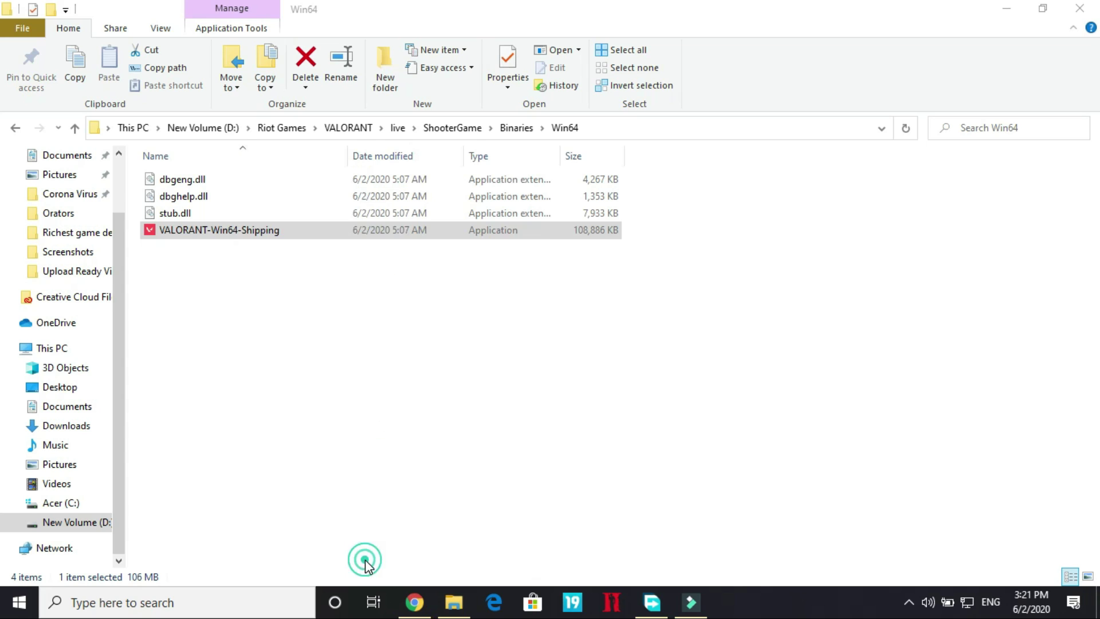
click(1093, 8)
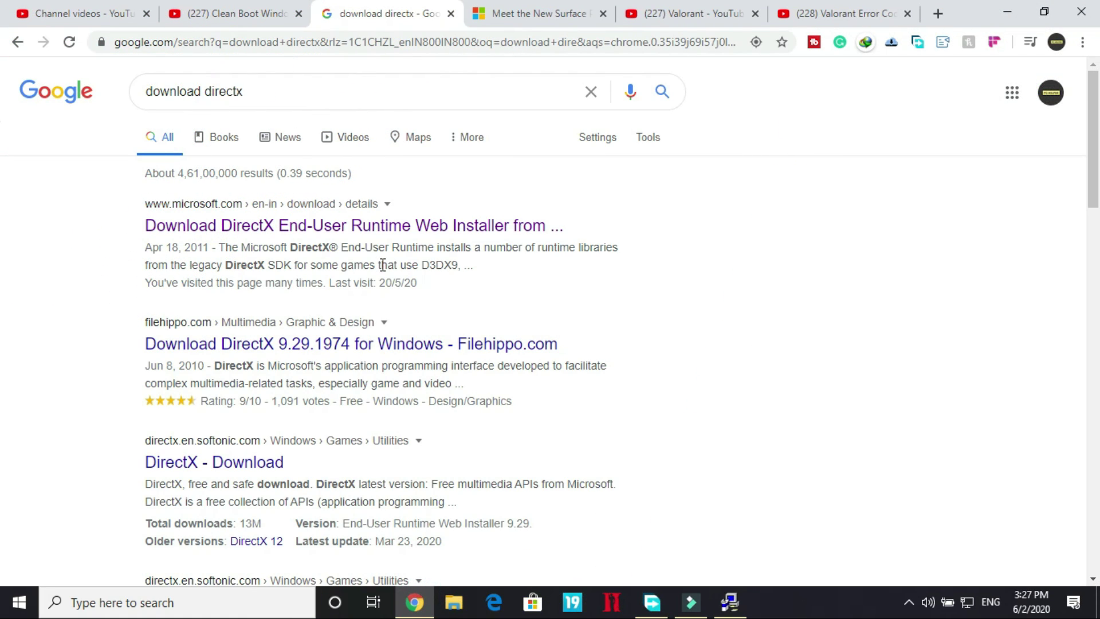
Open Microsoft's 'Download DirectX End-User Runtime Web Installer' result from the download directx search
click(193, 93)
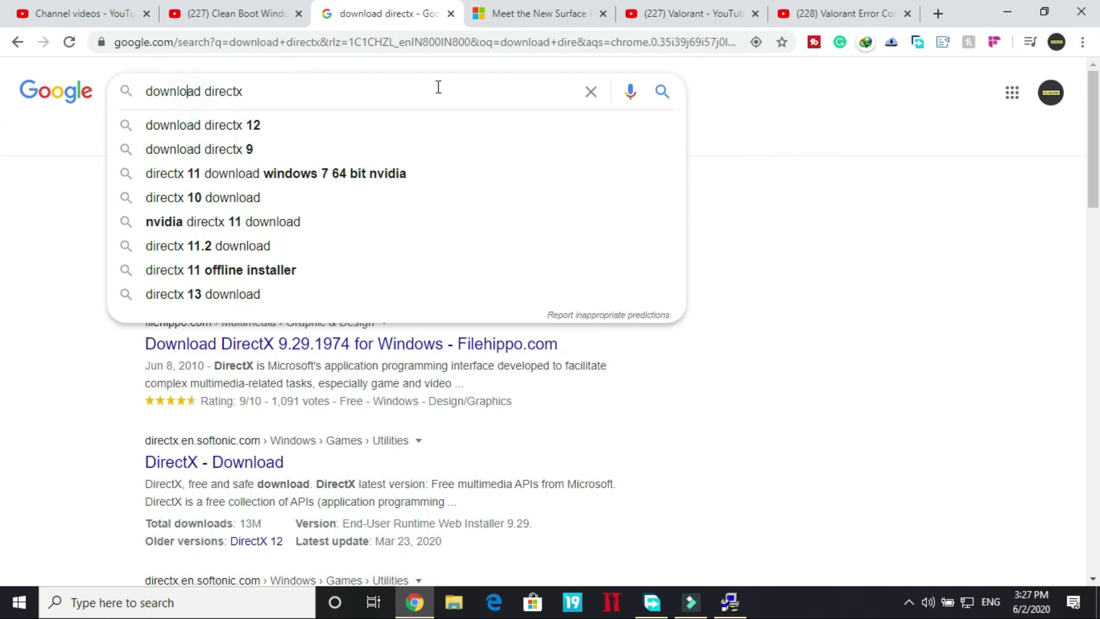
click(24, 217)
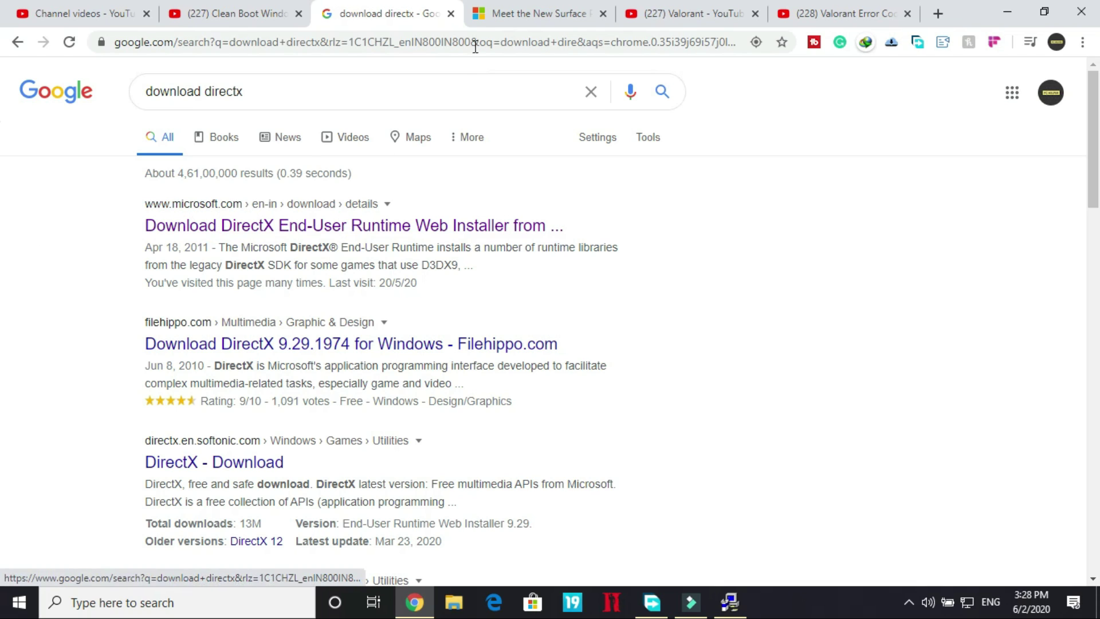
click(324, 227)
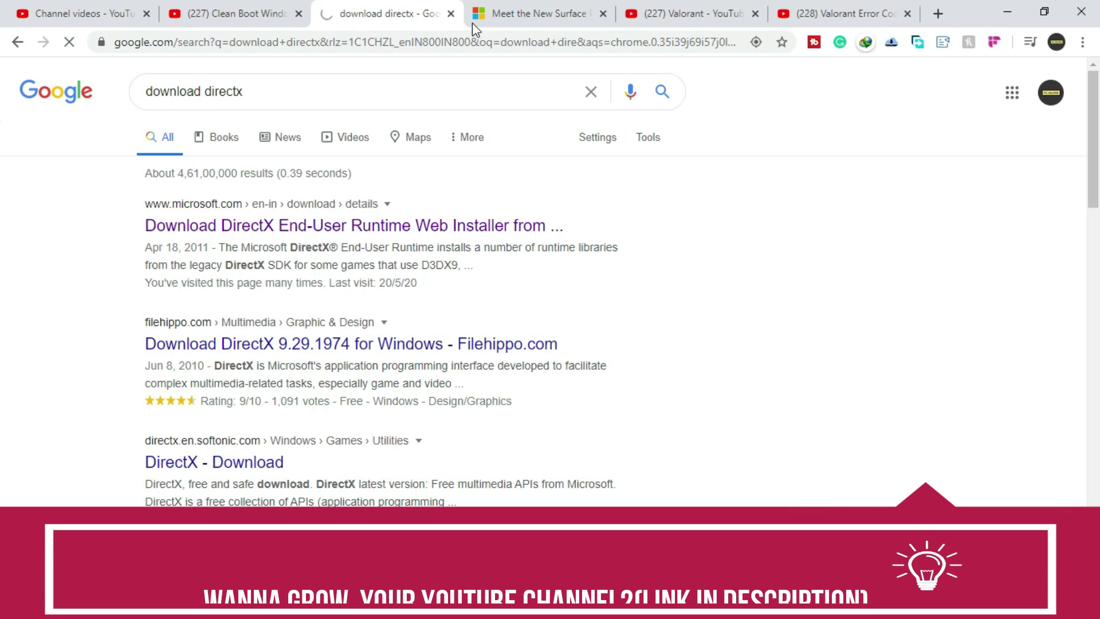
On the DirectX download page, press the red Download button for the End-User Runtime Web Installer
click(541, 11)
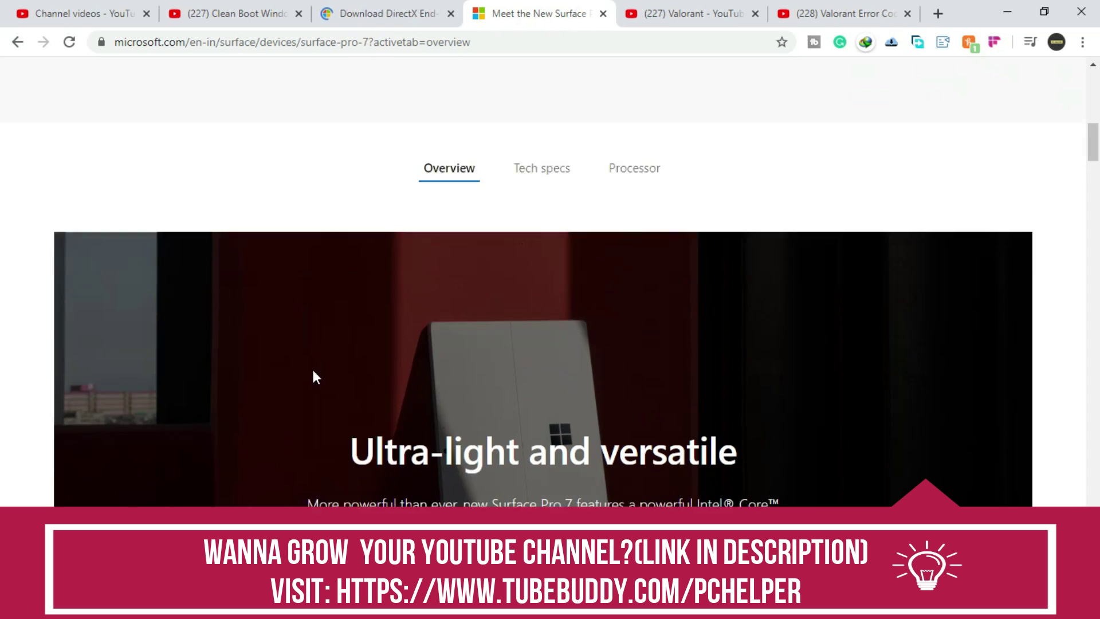
scroll(313, 371, down, 15)
scroll(313, 372, down, 5)
click(431, 17)
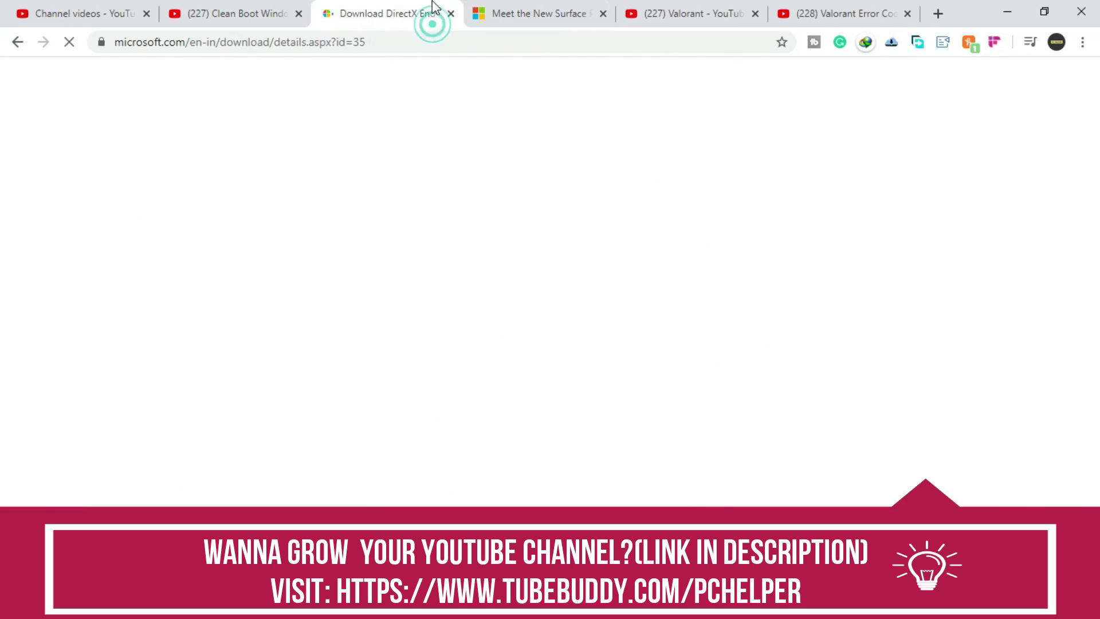
scroll(233, 381, down, 6)
scroll(319, 282, up, 2)
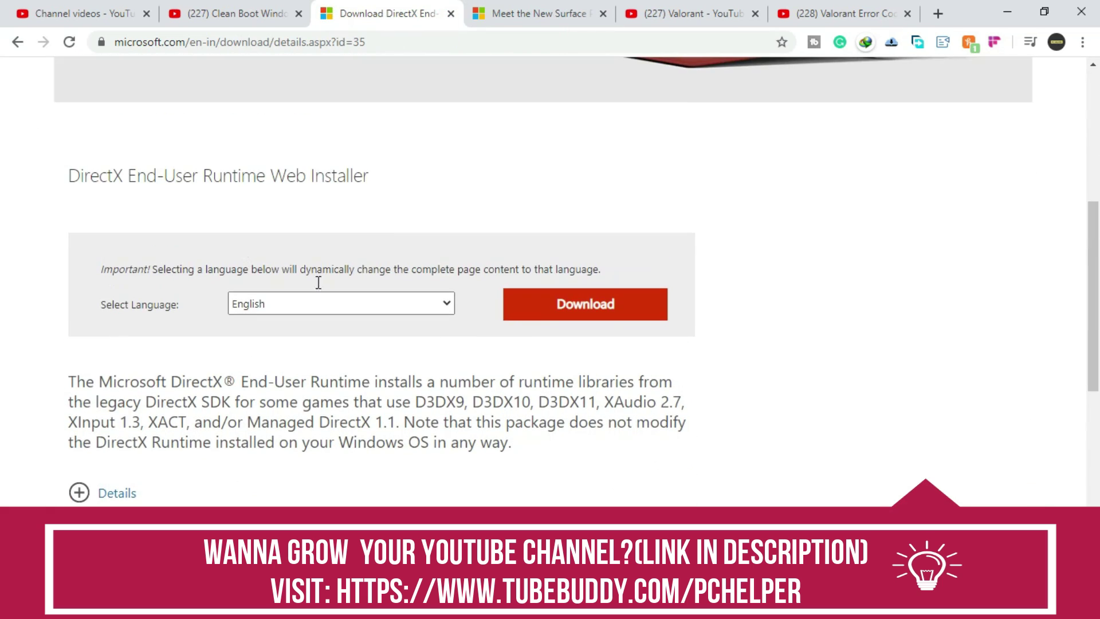
scroll(337, 300, up, 1)
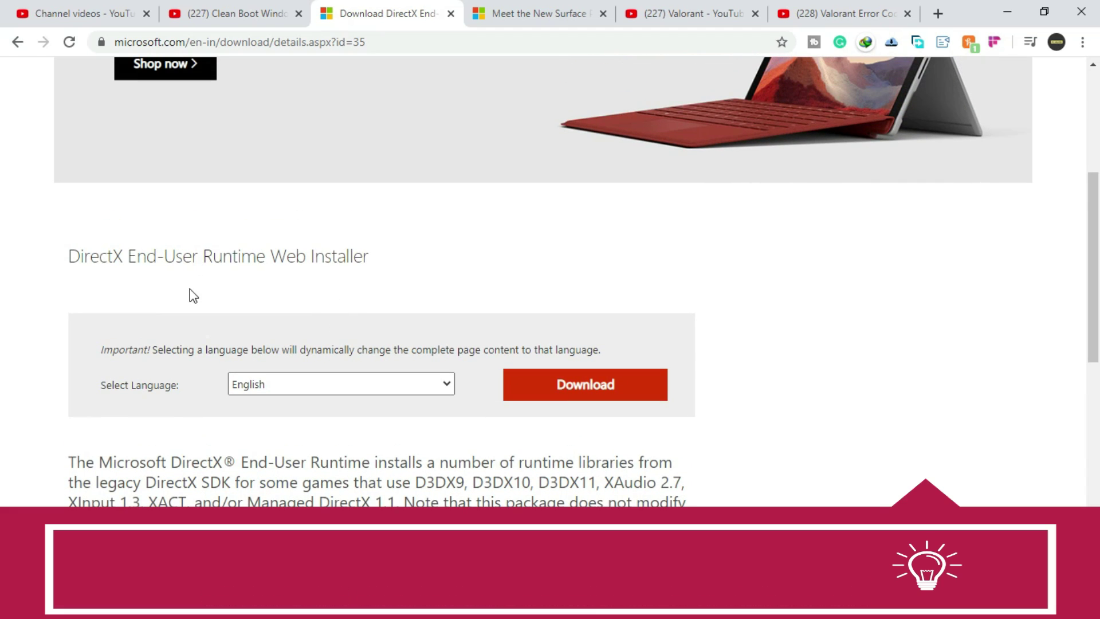
click(608, 384)
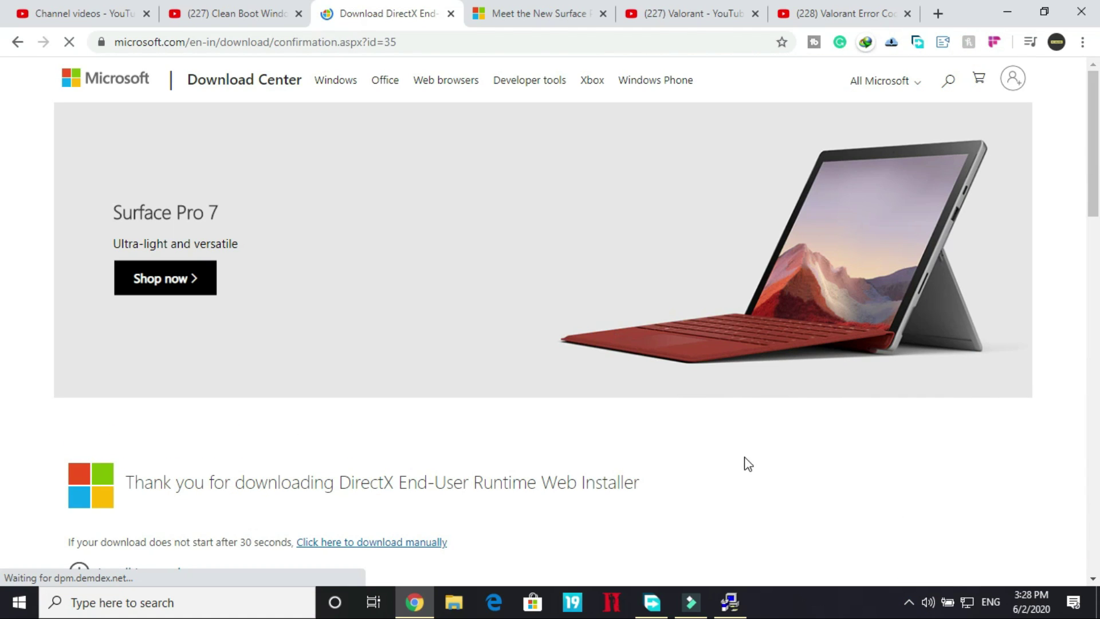
Check dxwebsetup in the download manager, then accept the license and decline Bing Bar to install
click(729, 601)
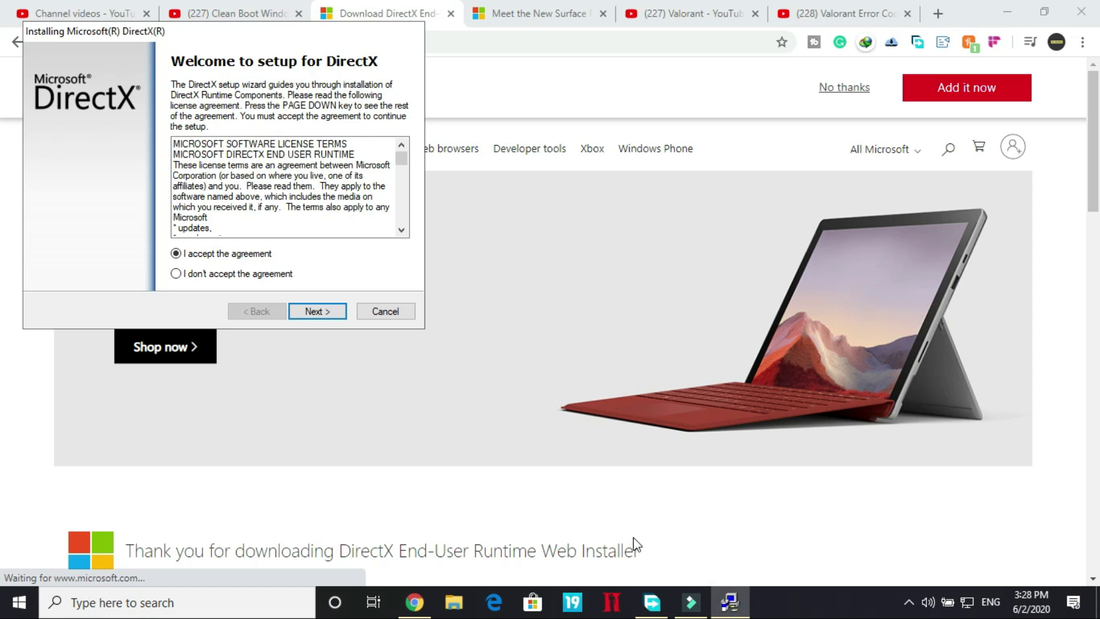
click(652, 601)
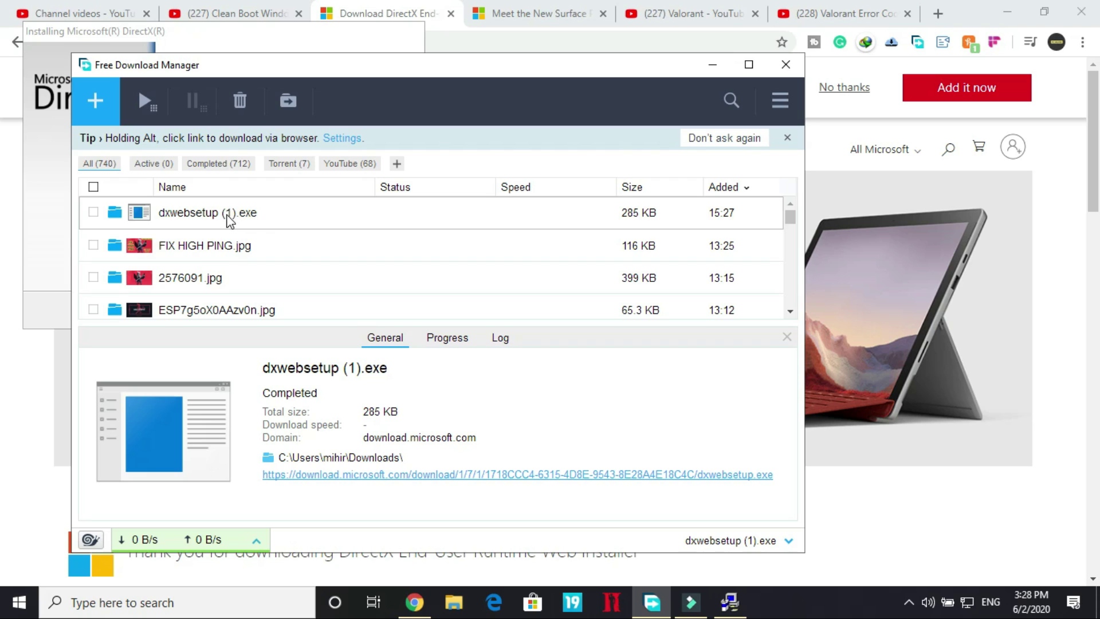
click(712, 64)
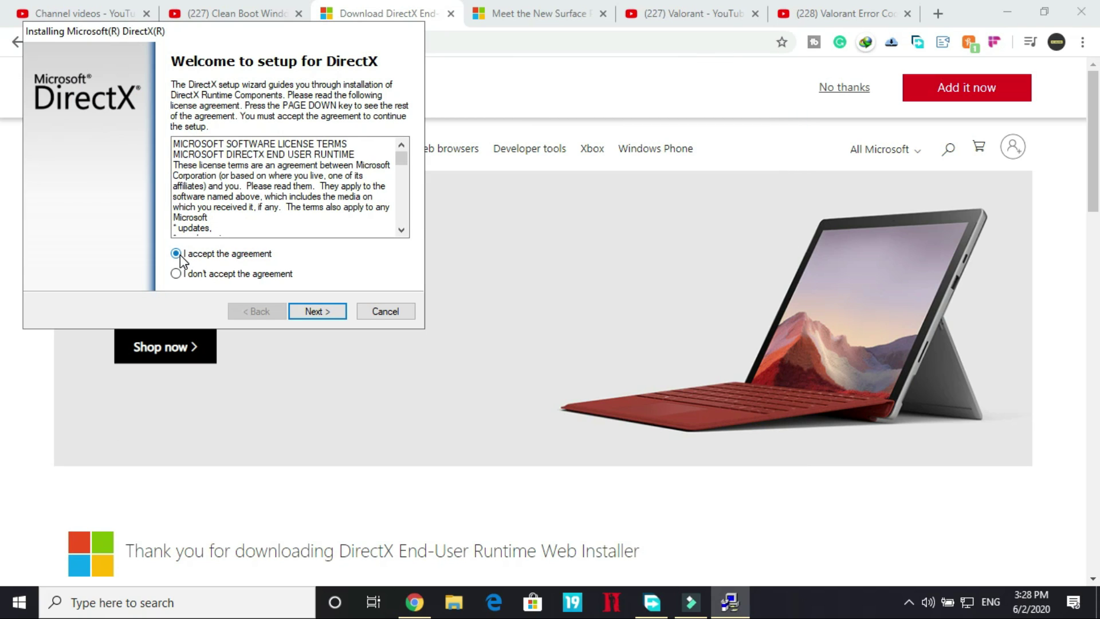
click(311, 310)
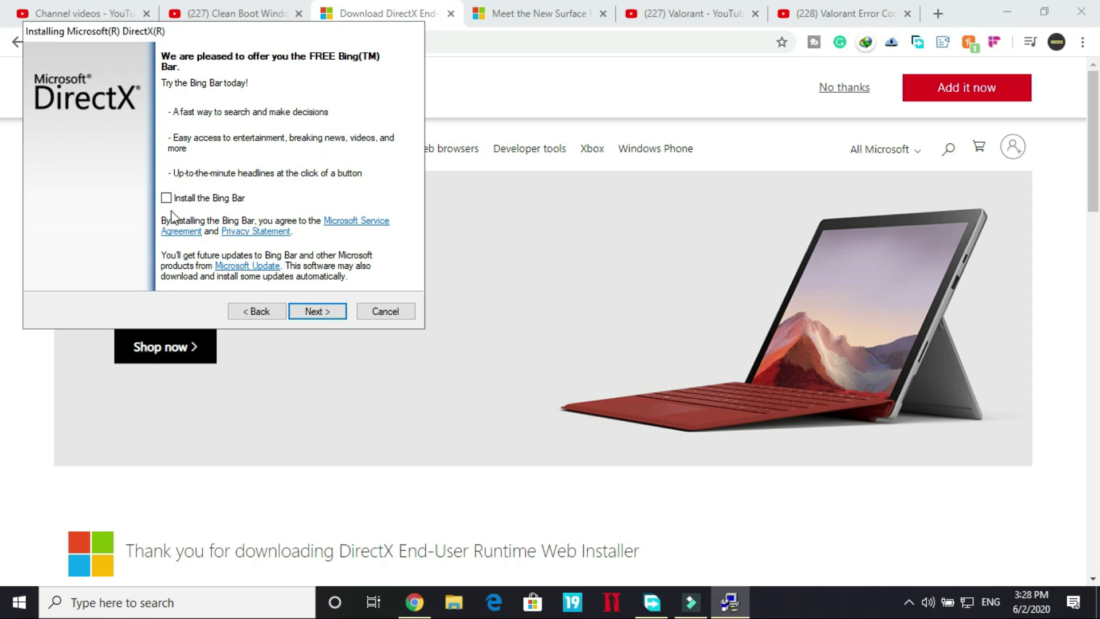
click(314, 312)
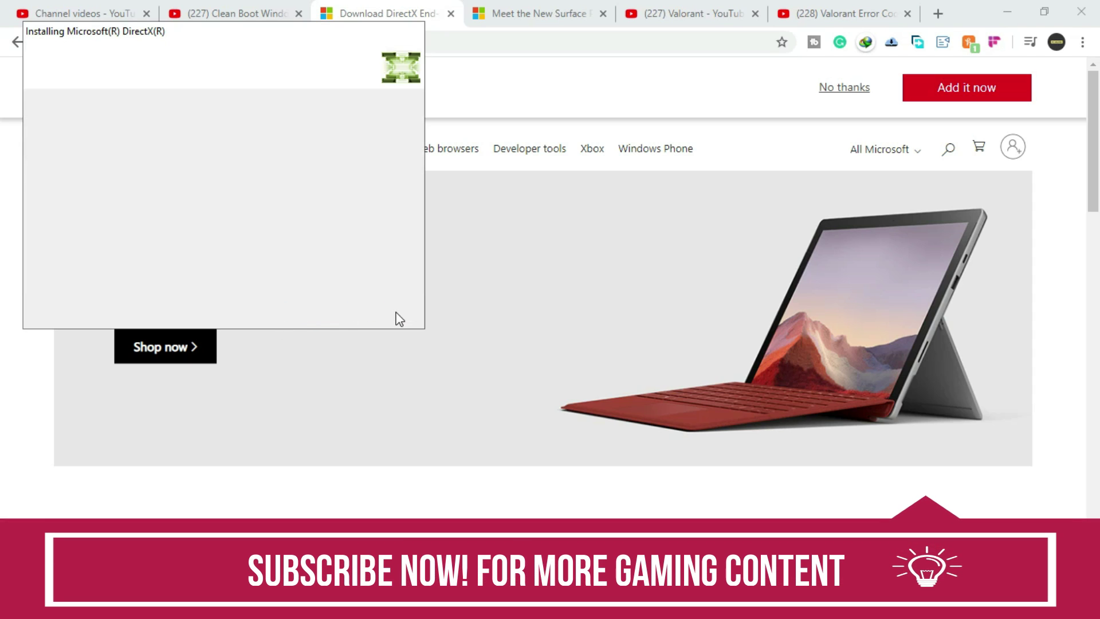